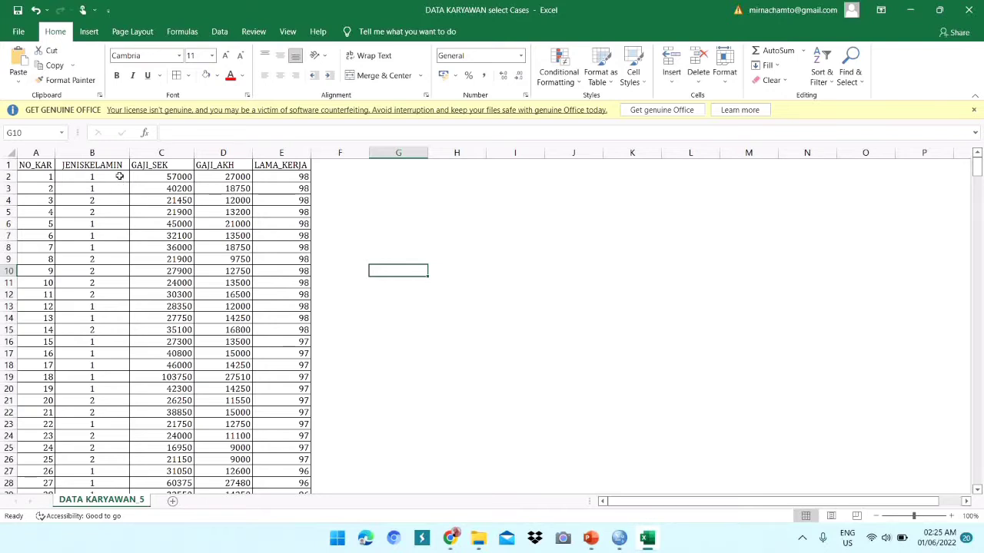
- Examine the JENISKELAMIN and GAJI_SEK columns of the employee data worksheet
left_click(103, 153)
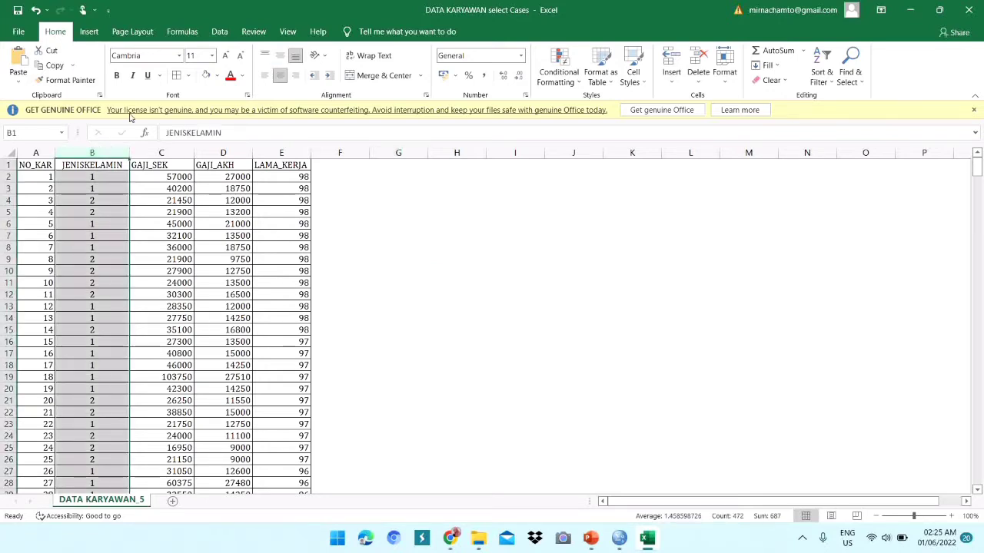
left_click(103, 177)
left_click_drag(103, 176, 110, 209)
left_click(110, 206)
left_click(112, 152)
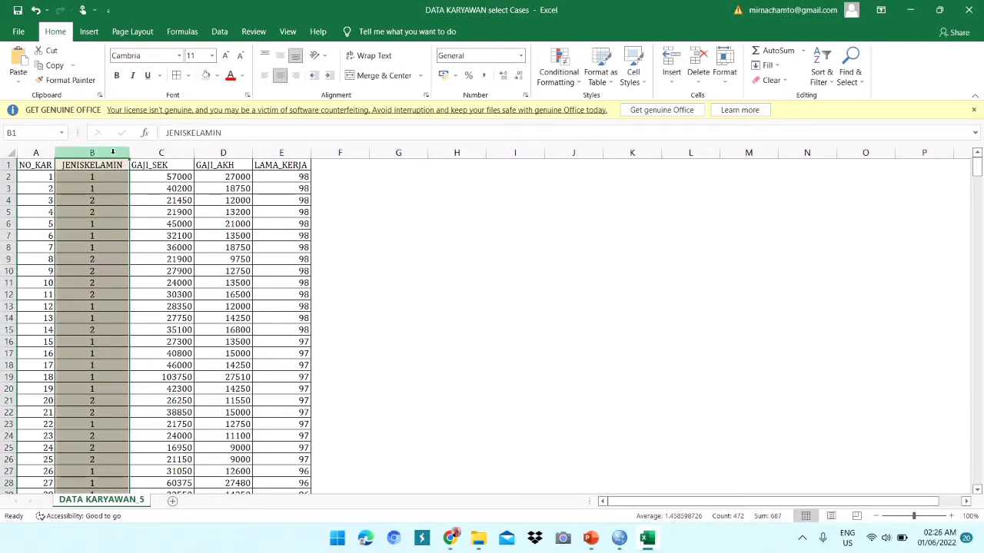
left_click(217, 75)
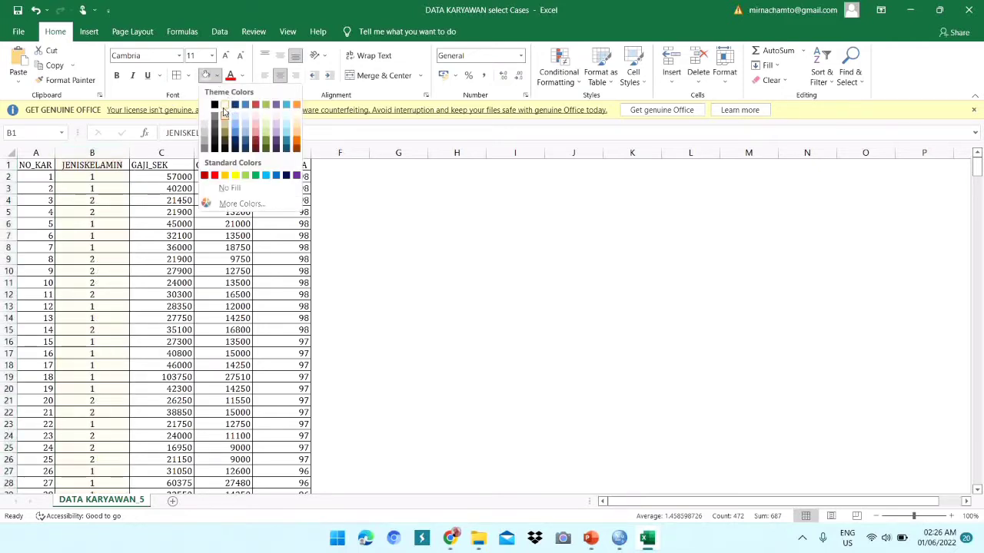
left_click(208, 115)
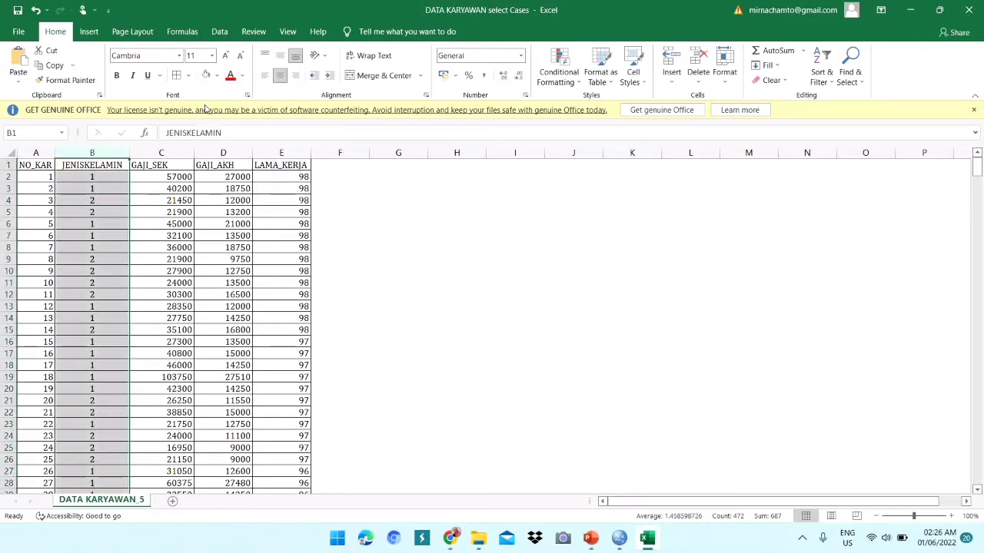
left_click(176, 153)
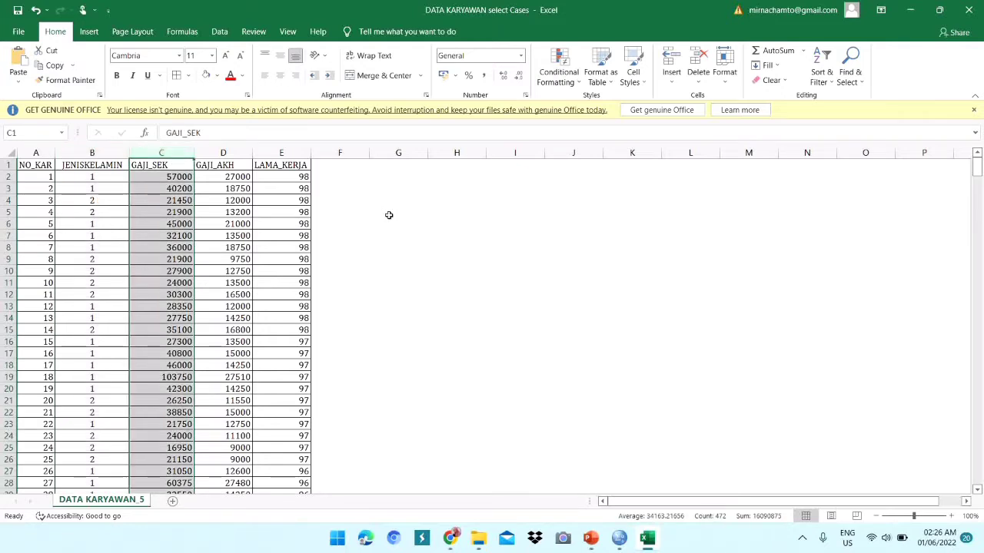
- Switch to SPSS Statistics and import the Excel file DATA KARYAWAN select Cases.xlsx
key("alt+Tab")
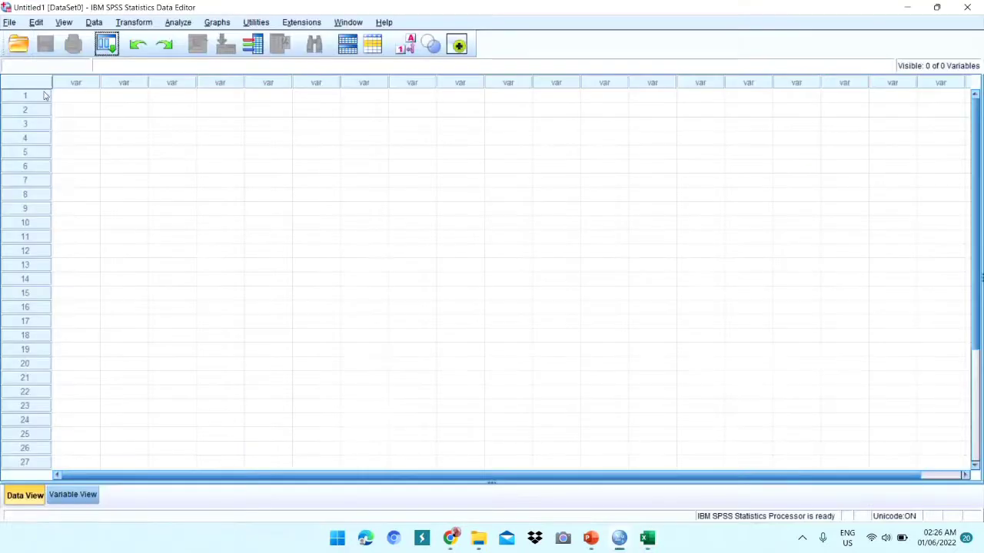
left_click(10, 23)
mouse_move(83, 71)
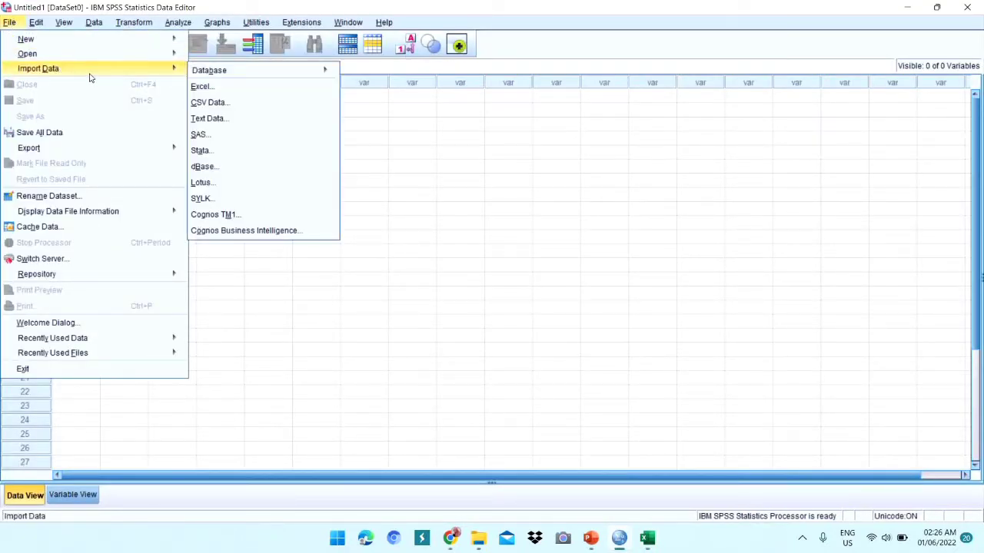
left_click(205, 91)
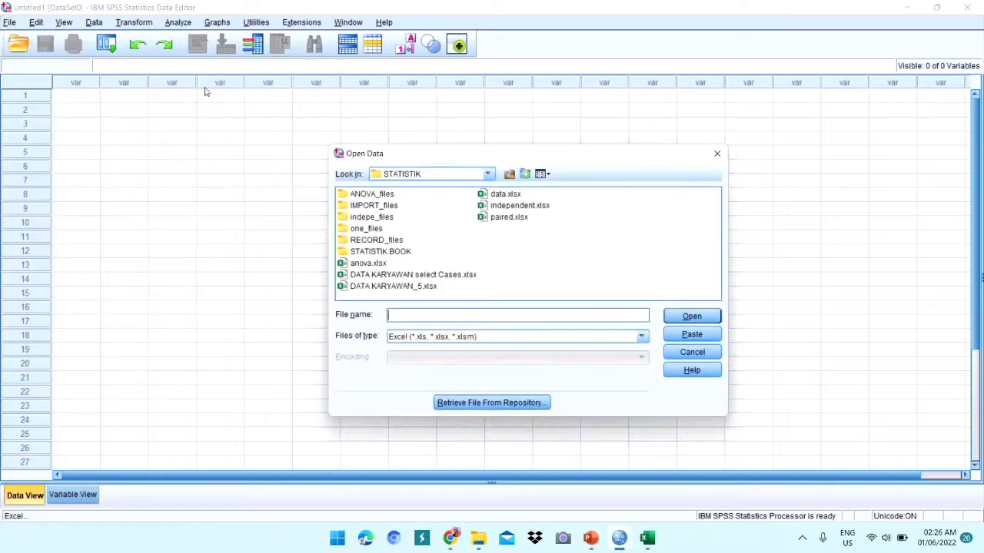
double_click(446, 278)
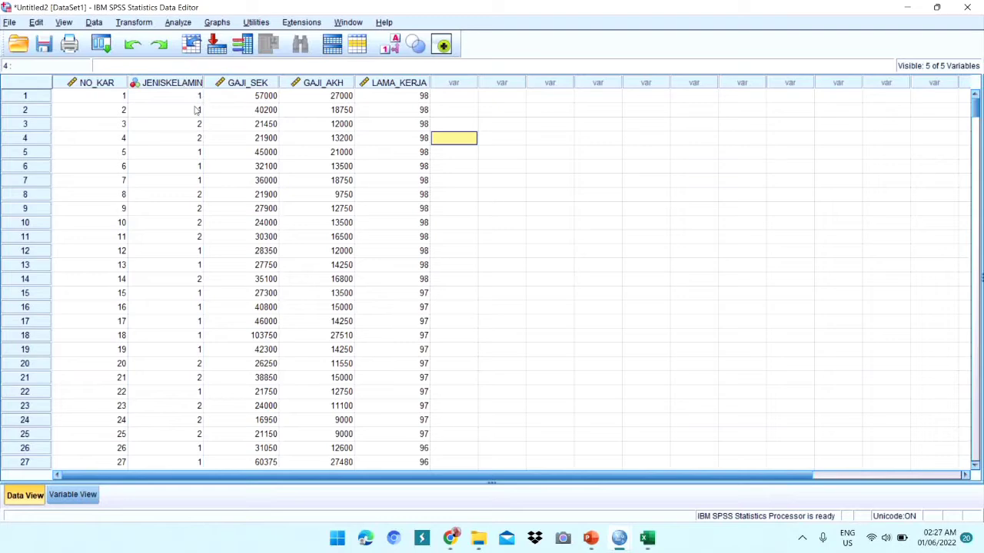
- Look through the imported employee records, including the JENISKELAMIN and GAJI_SEK values
scroll(195, 126, "down", 8)
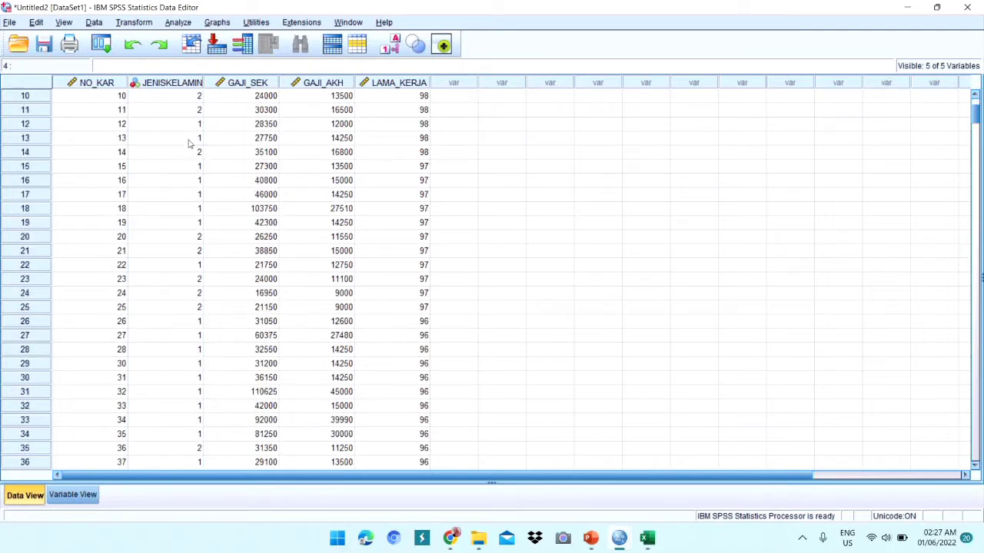
scroll(186, 157, "down", 10)
scroll(196, 138, "up", 18)
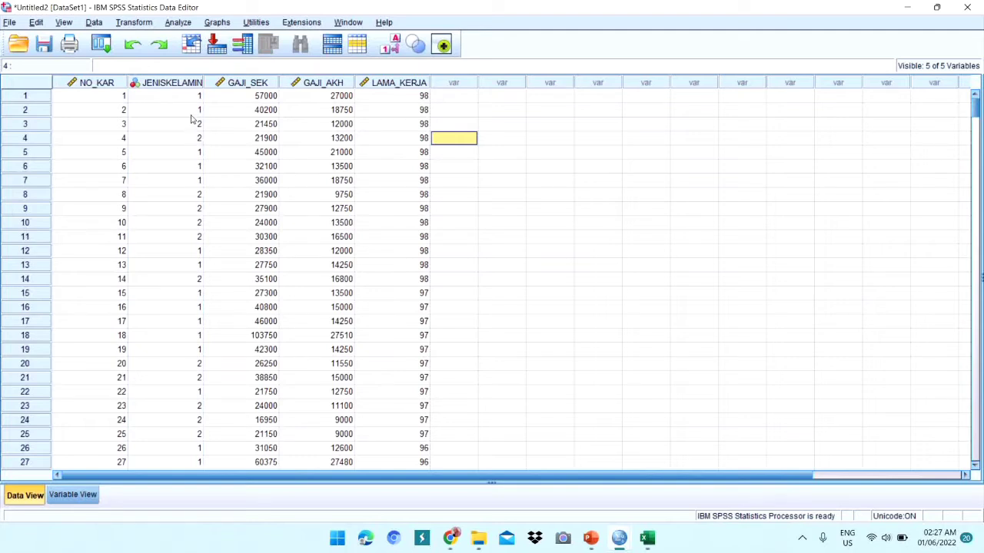
left_click(261, 86)
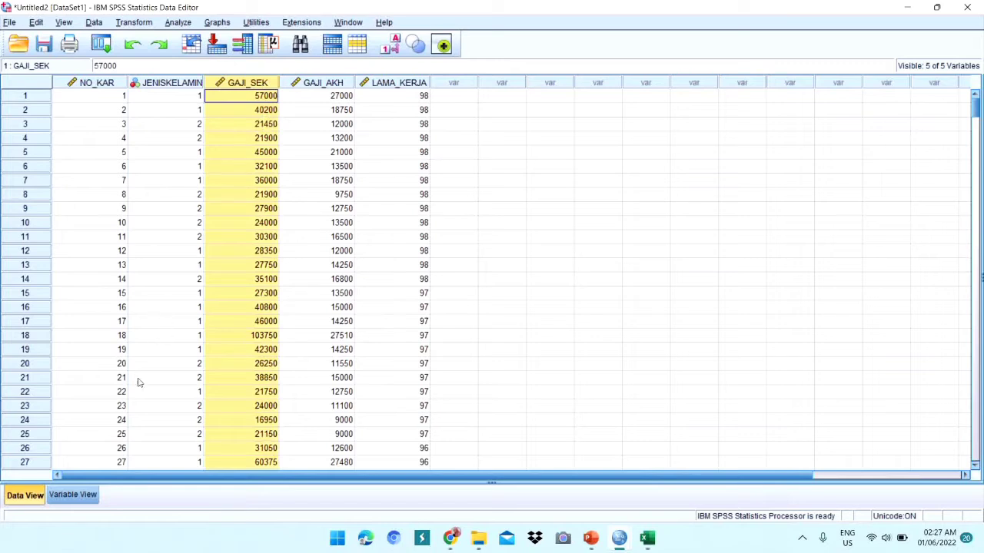
- Label the JENISKELAMIN variable "JENIS KELAMIN" and the GAJI_SEK variable "GAJI SEKARANG" in the variable definitions
left_click(76, 496)
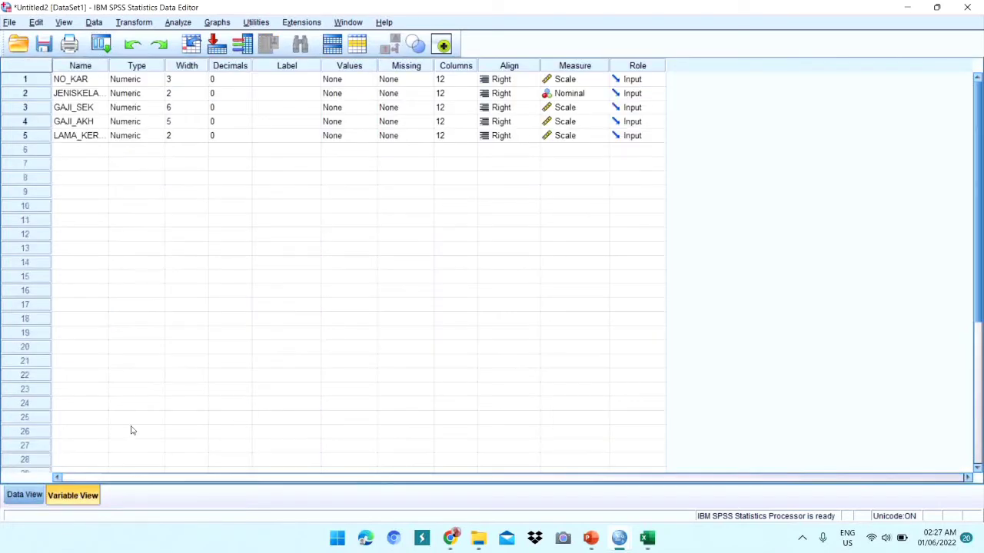
left_click(267, 94)
type("JENIS KELAMIN")
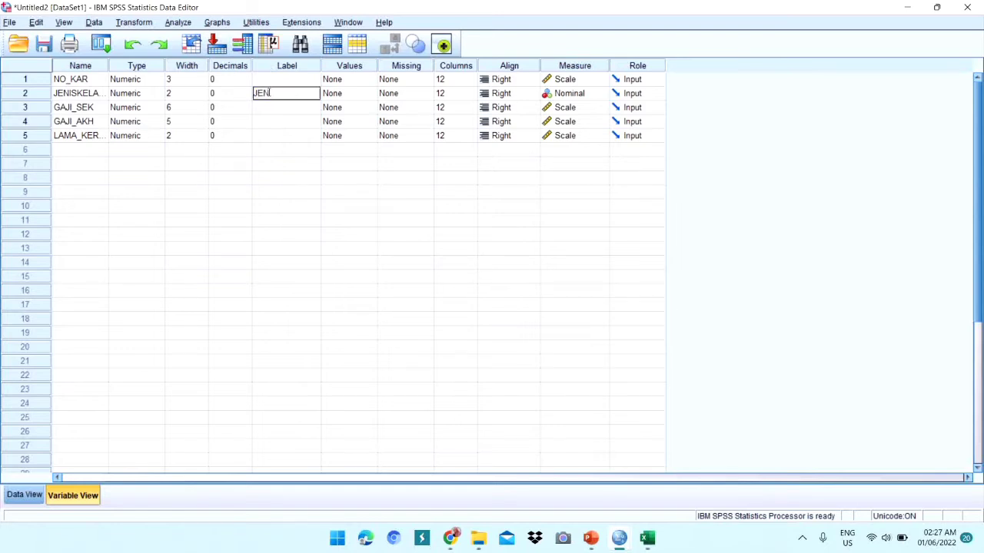
left_click(269, 106)
type("GAJI SEKARANG")
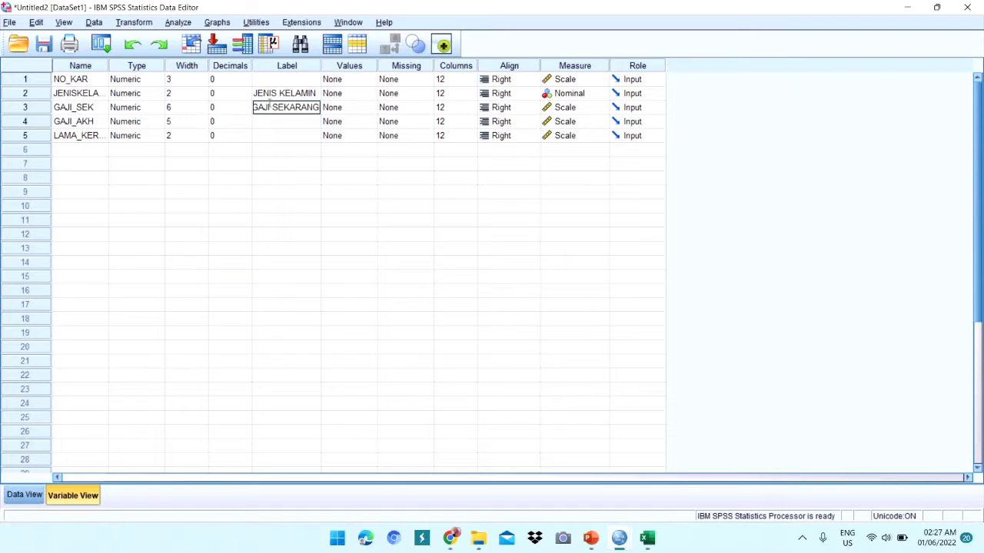
- Define value labels for the JENISKELAMIN variable: 1 = "PRIA" and 2 = "WANITA"
left_click(366, 94)
left_click(368, 93)
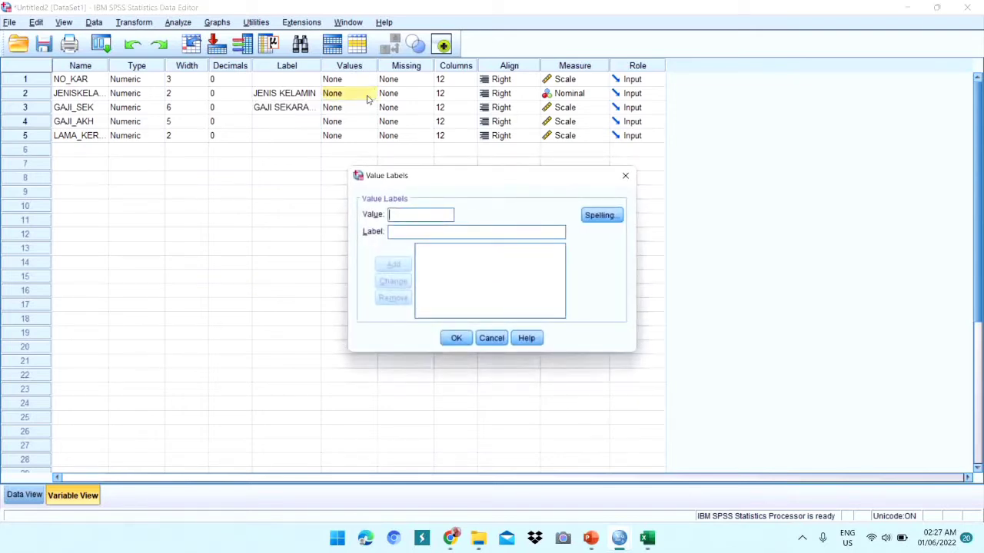
type("1")
left_click(415, 229)
type("PRIA")
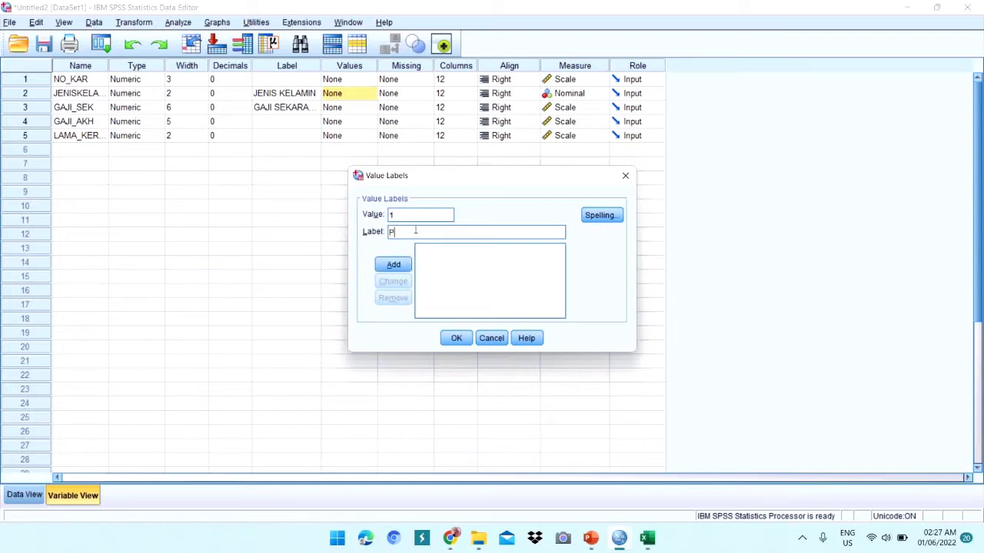
left_click(392, 265)
type("2")
left_click(398, 232)
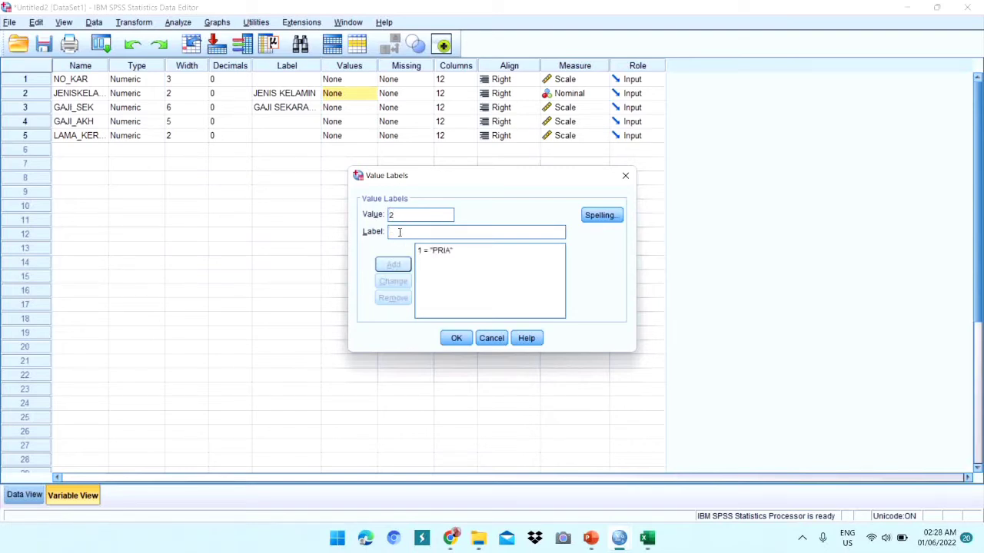
type("WANITA")
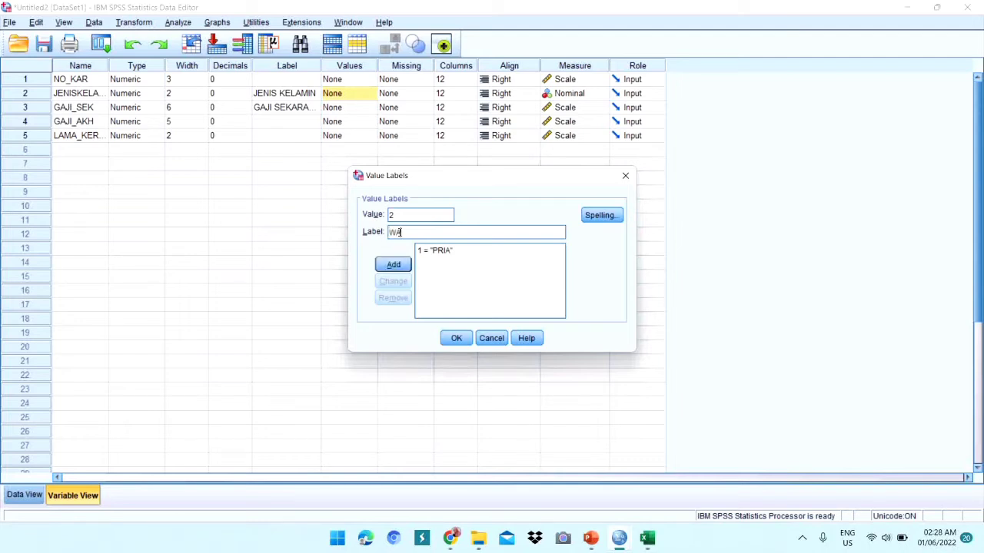
key("Return")
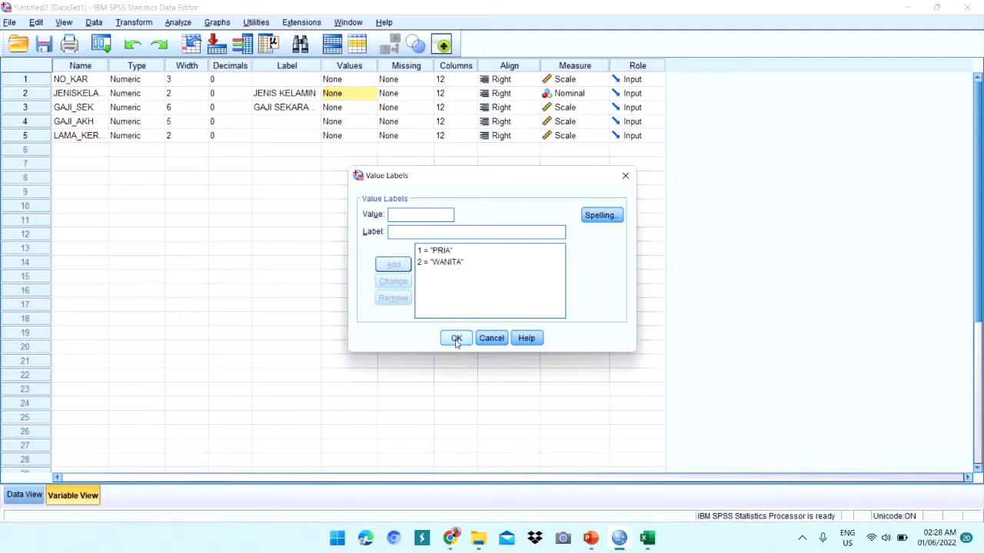
left_click(457, 338)
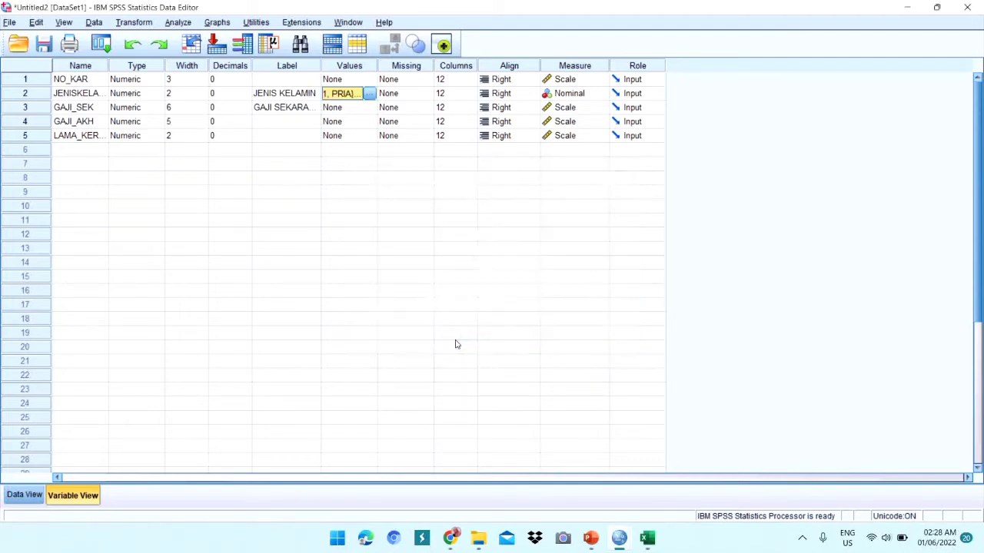
- Set up a descriptive Frequencies analysis with JENIS KELAMIN as its variable
left_click(25, 495)
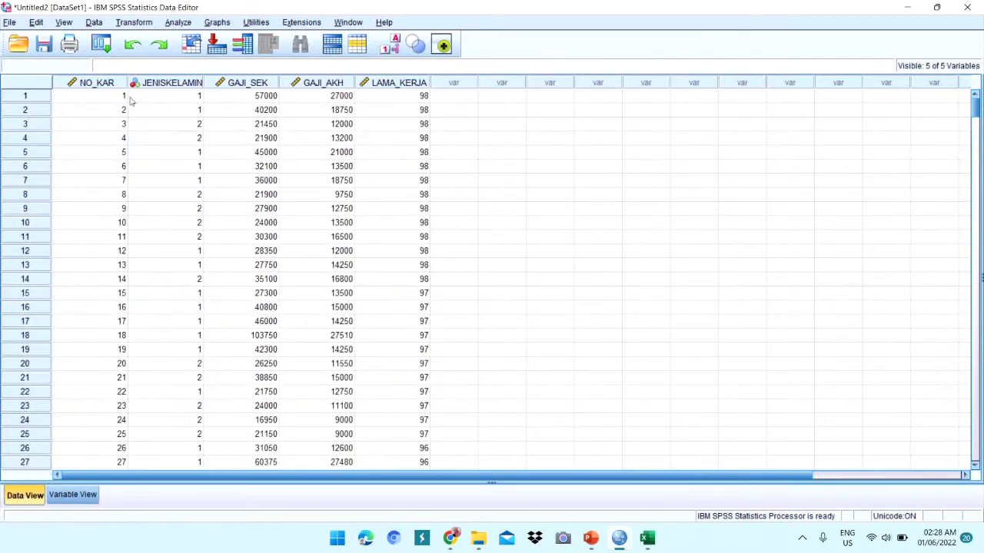
left_click(177, 24)
mouse_move(218, 59)
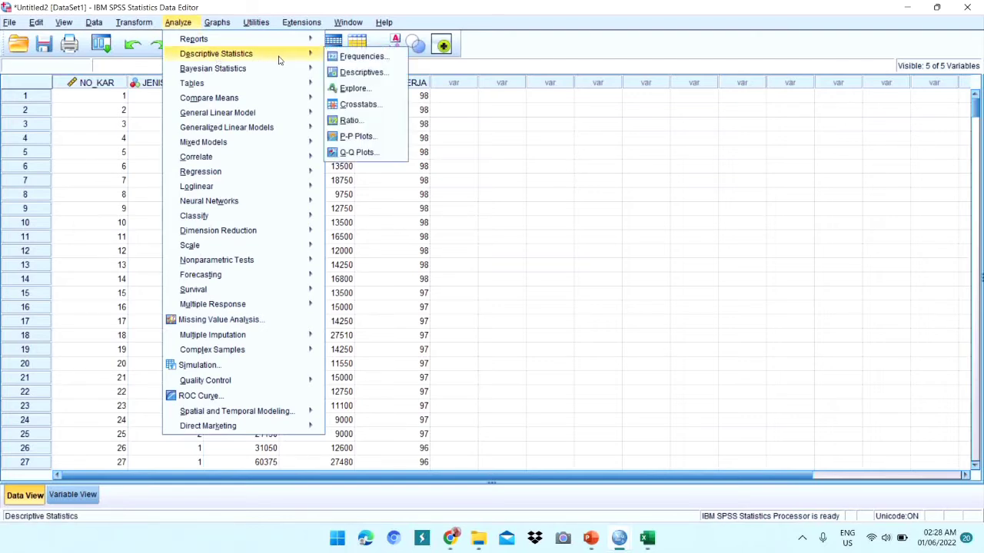
left_click(362, 57)
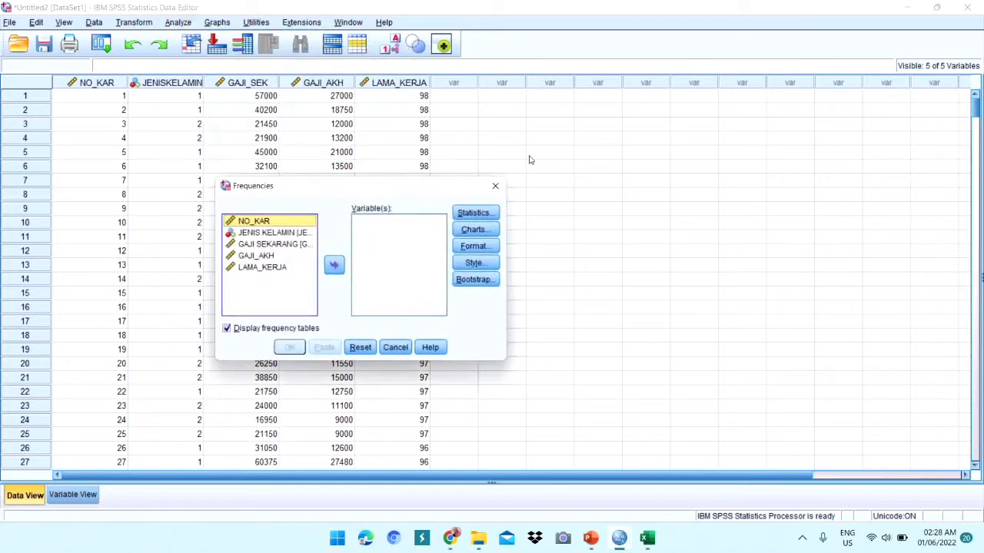
left_click(288, 234)
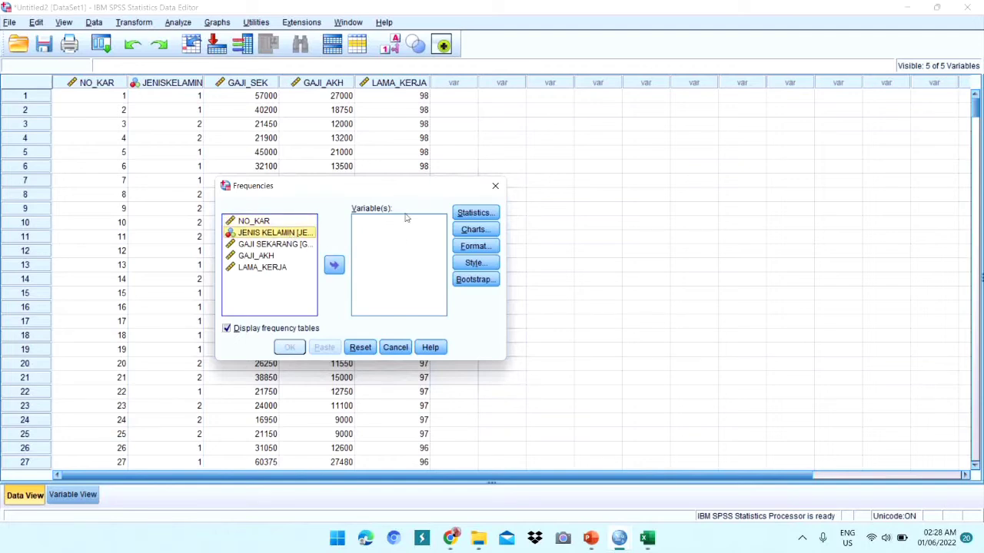
left_click(333, 265)
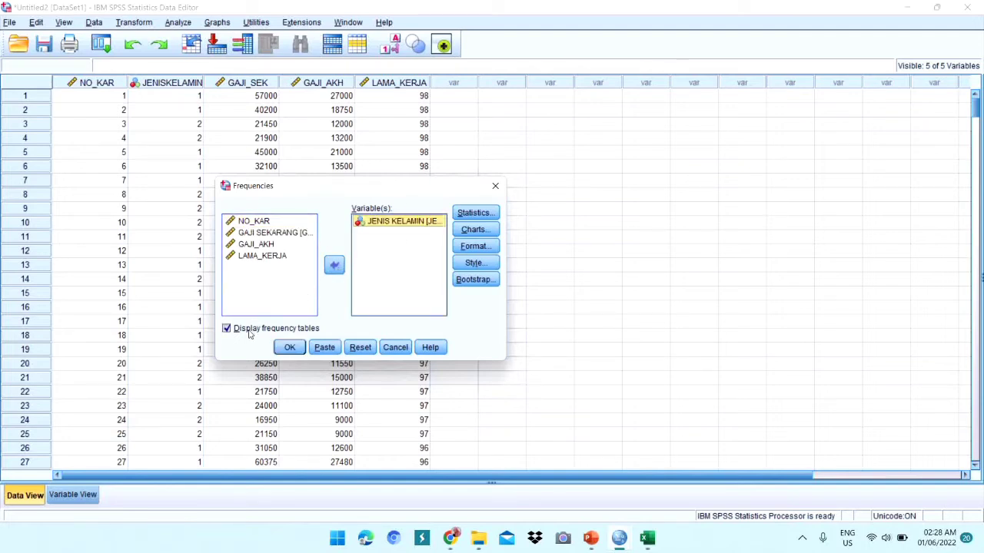
- Add bar charts to the Frequencies analysis of JENIS KELAMIN and run it
left_click(471, 230)
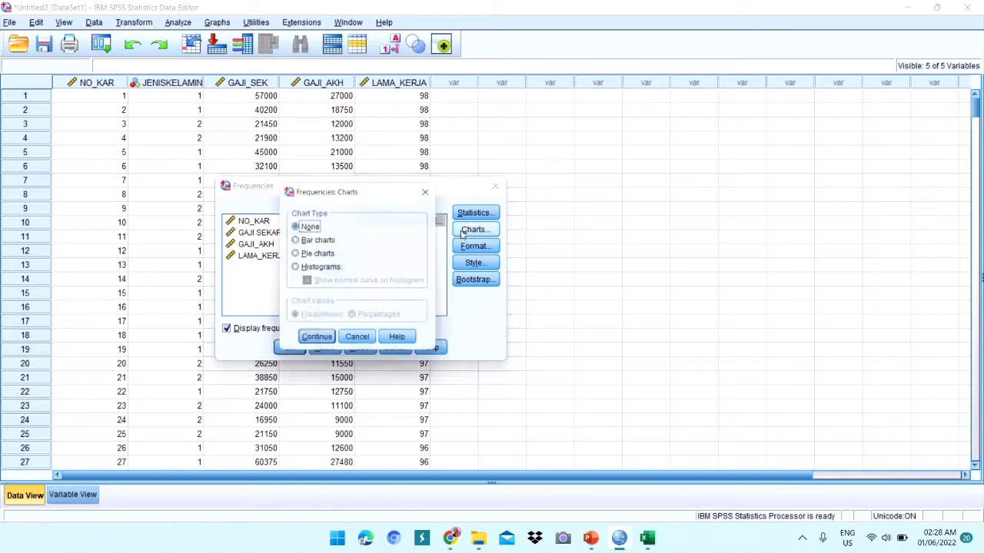
left_click(311, 243)
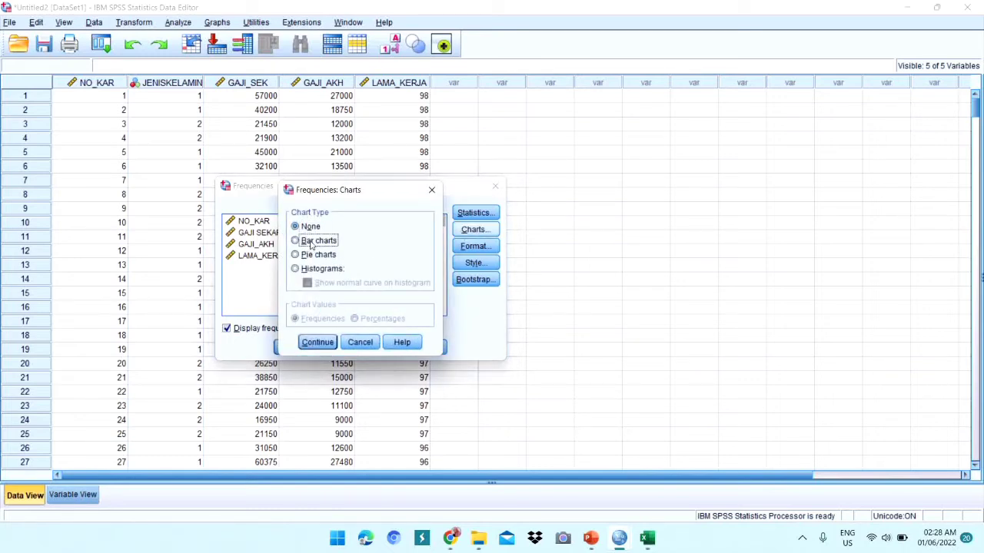
left_click(330, 343)
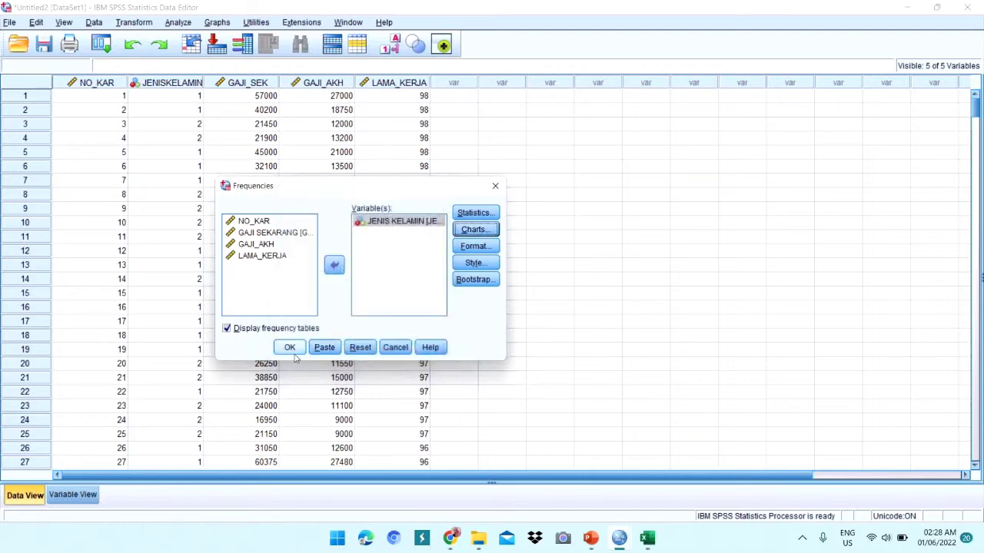
left_click(291, 348)
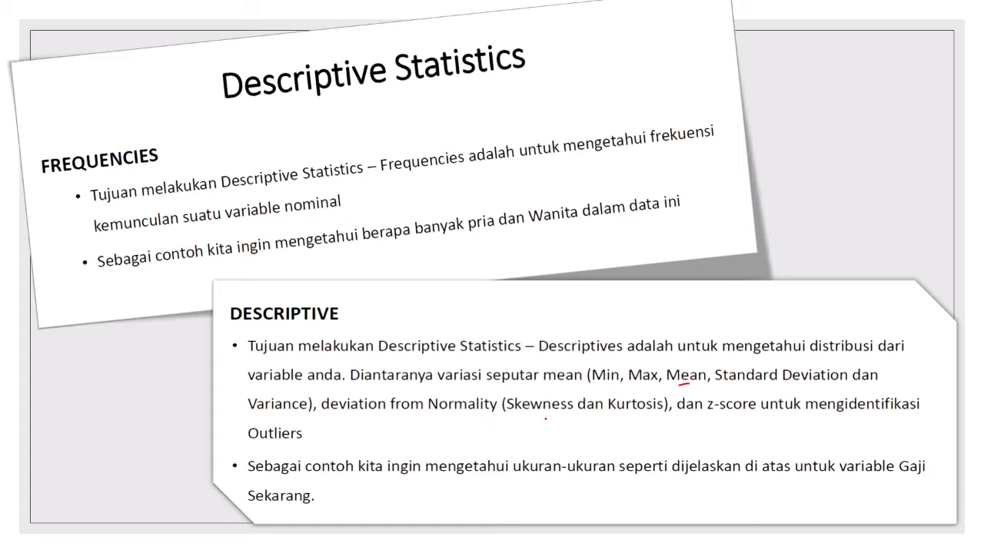
left_click_drag(850, 476, 885, 478)
left_click_drag(278, 507, 315, 508)
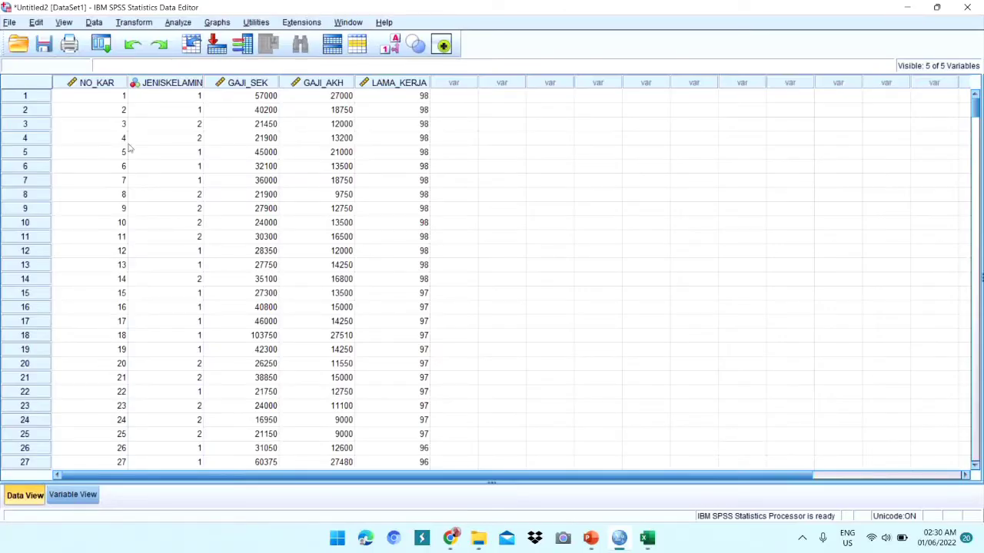
- Set up a Descriptives analysis with GAJI SEKARANG as its variable and standardized values saved as variables
left_click(177, 23)
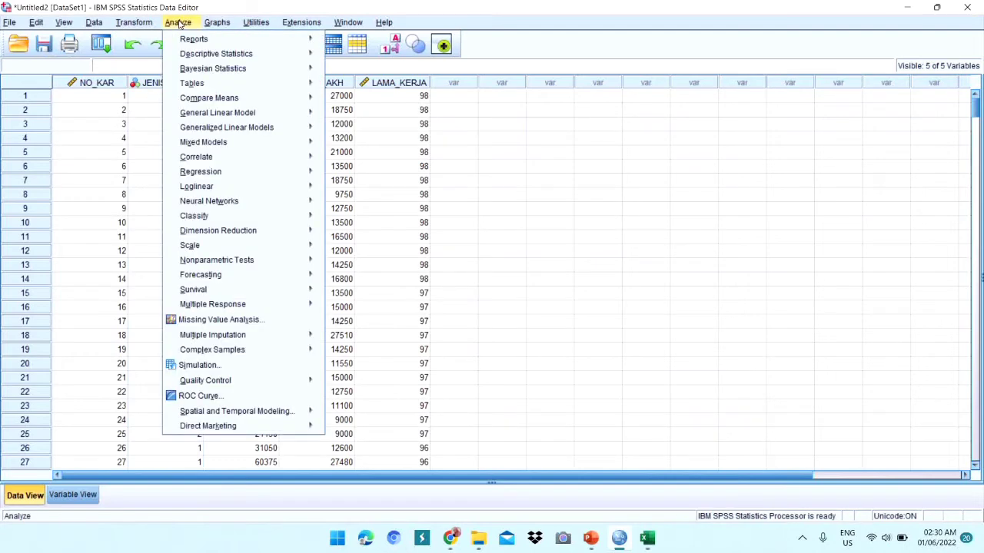
mouse_move(224, 59)
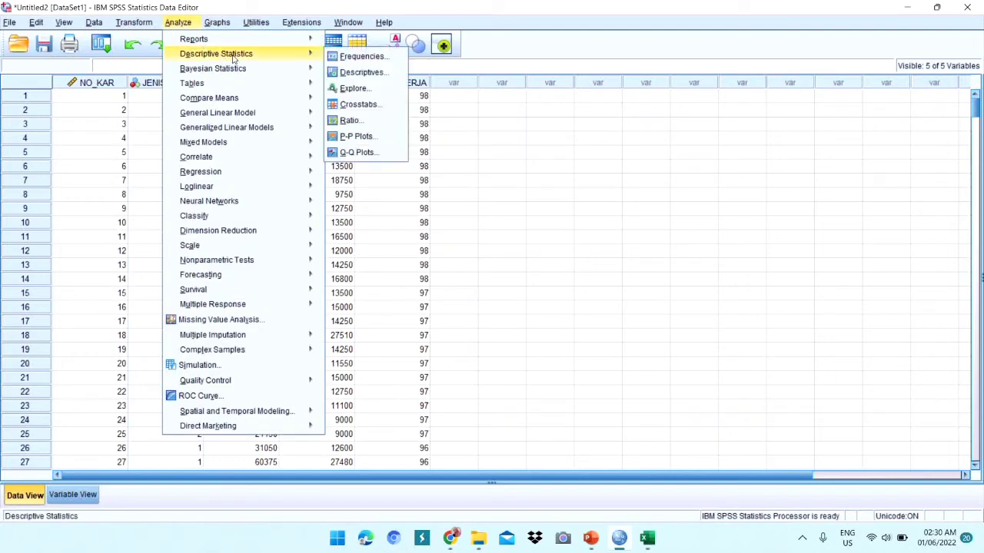
left_click(371, 75)
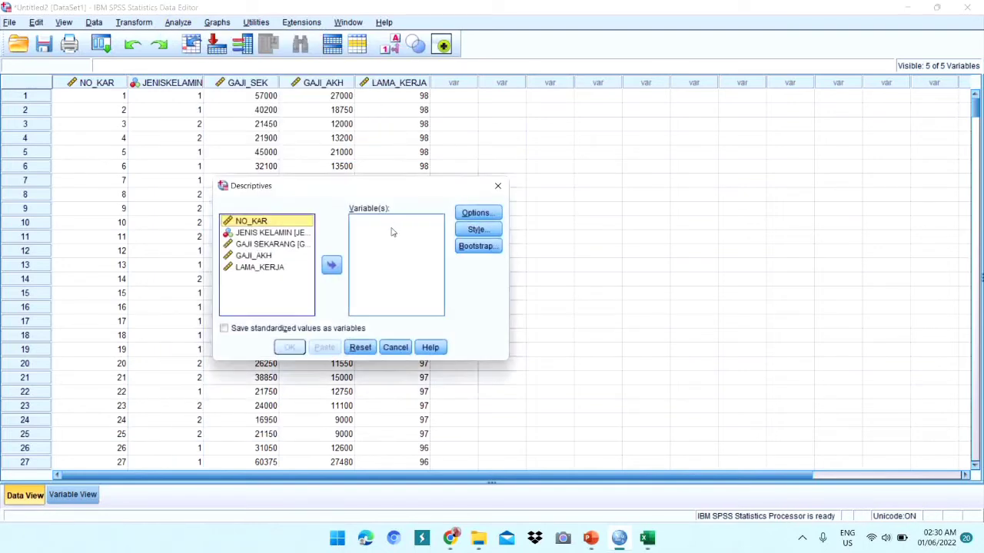
left_click(291, 244)
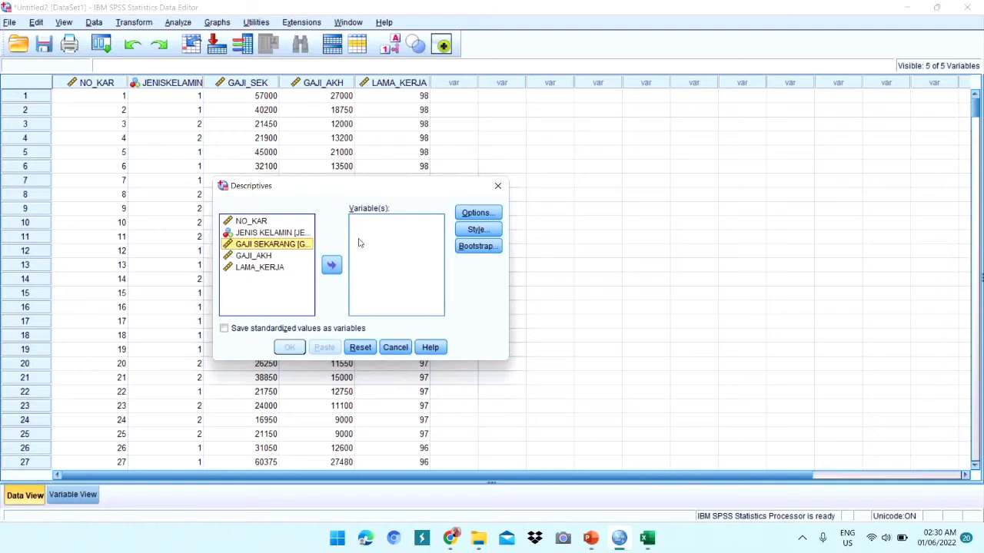
left_click(332, 266)
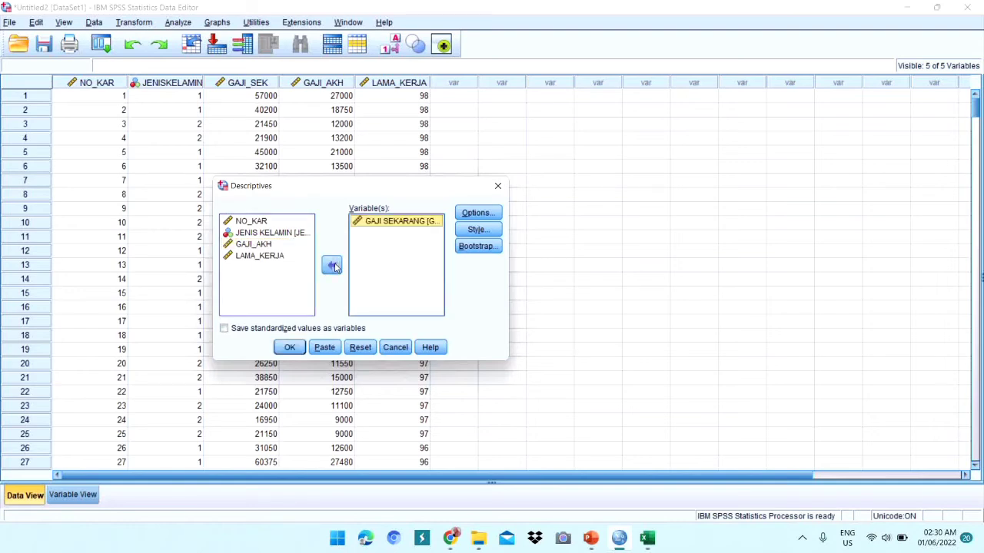
left_click(241, 330)
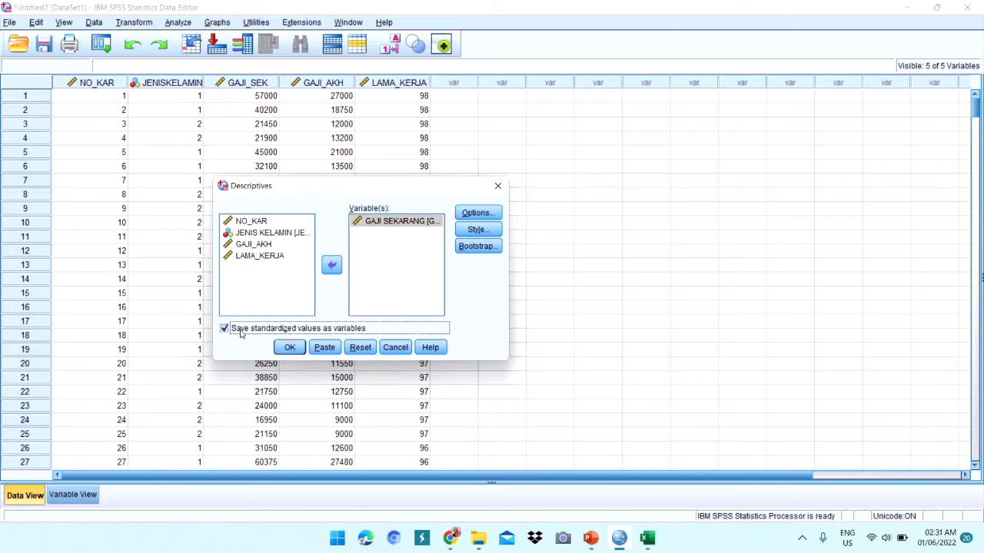
- Add range, kurtosis and skewness to the statistics of the GAJI SEKARANG Descriptives analysis and run it
left_click(478, 213)
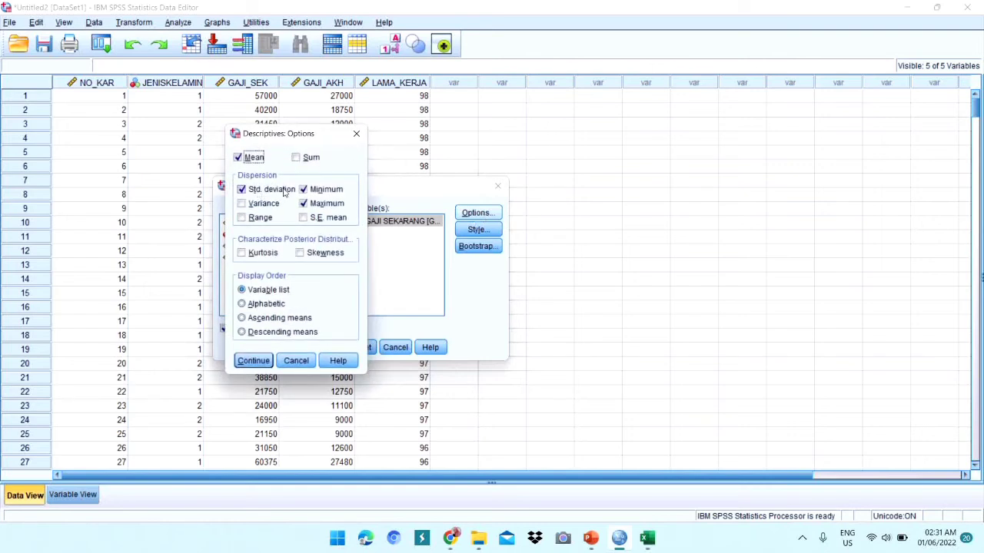
left_click(241, 217)
left_click(304, 259)
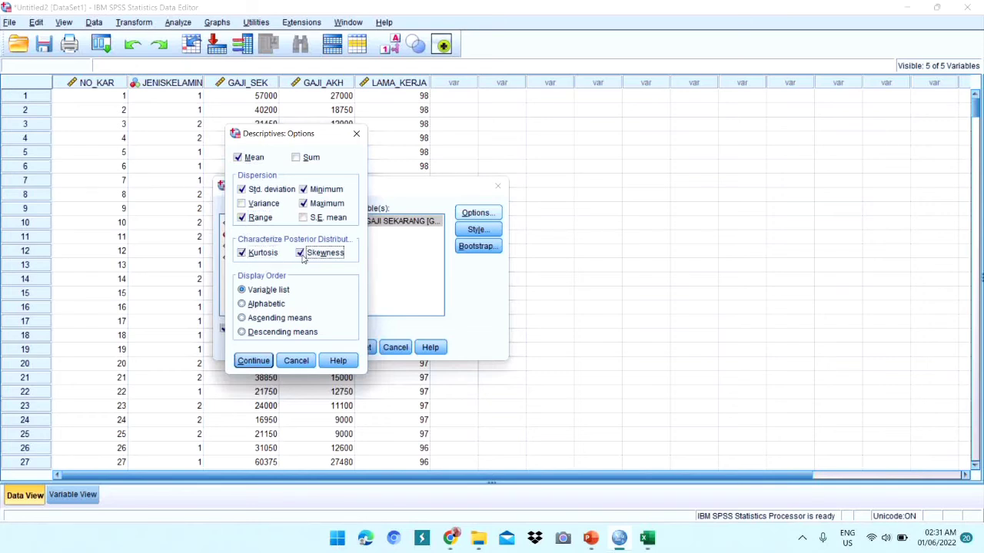
left_click(253, 361)
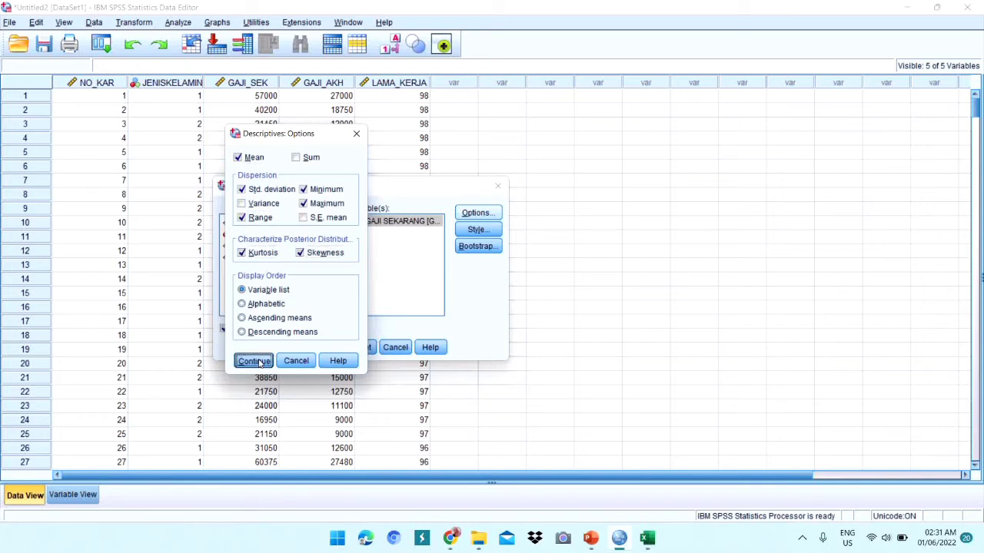
left_click(289, 347)
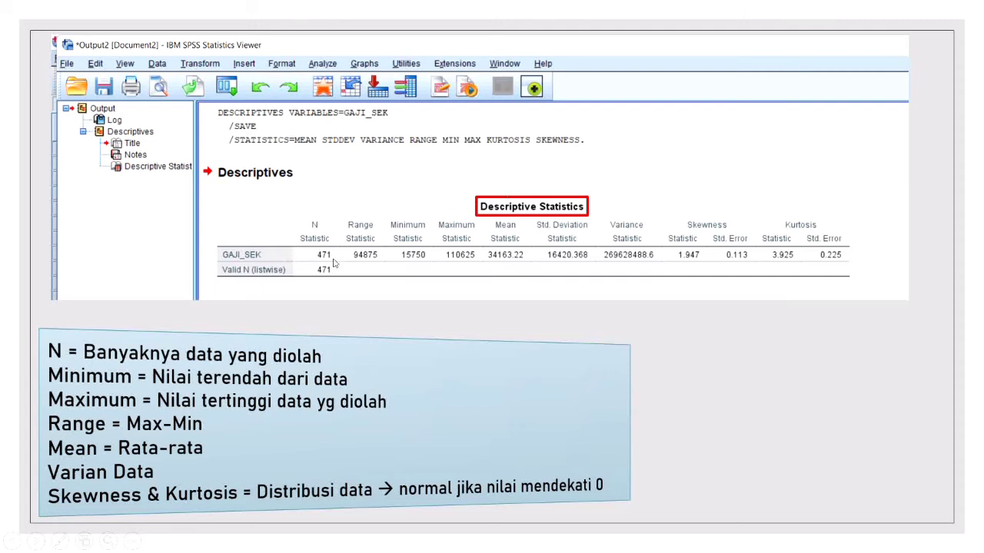
mouse_move(308, 254)
left_mouse_down()
mouse_move(338, 255)
mouse_move(314, 263)
left_mouse_up()
left_click_drag(334, 356, 348, 351)
left_click_drag(396, 270, 464, 265)
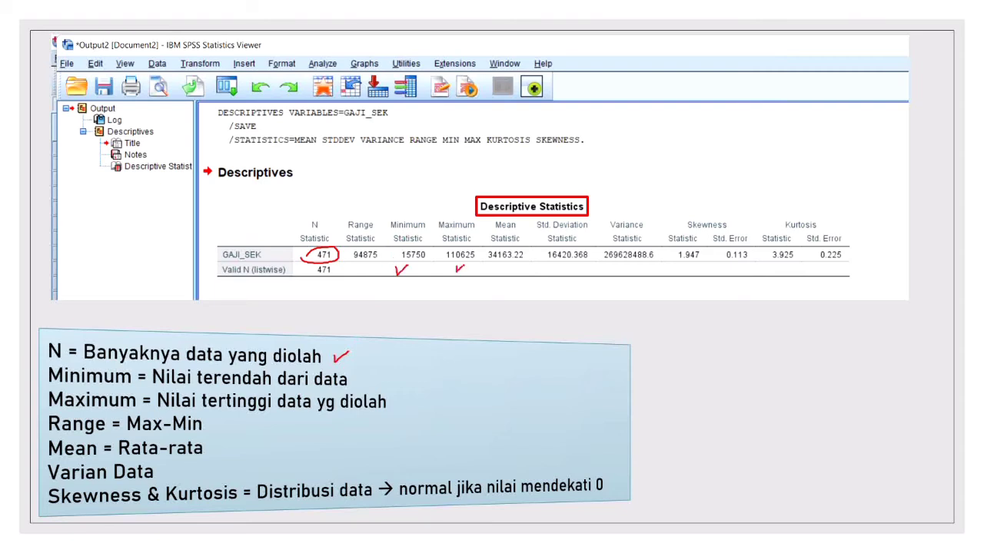